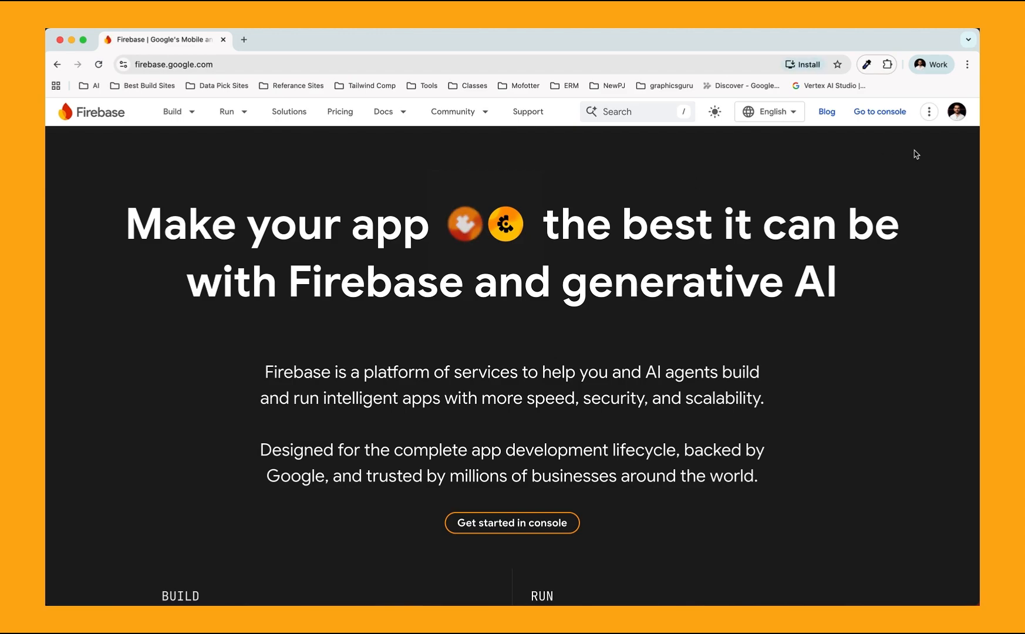
Go to the Firebase console and start a new Firebase project named My Awesome App
{"action": "left_click", "coordinate": [861, 116]}
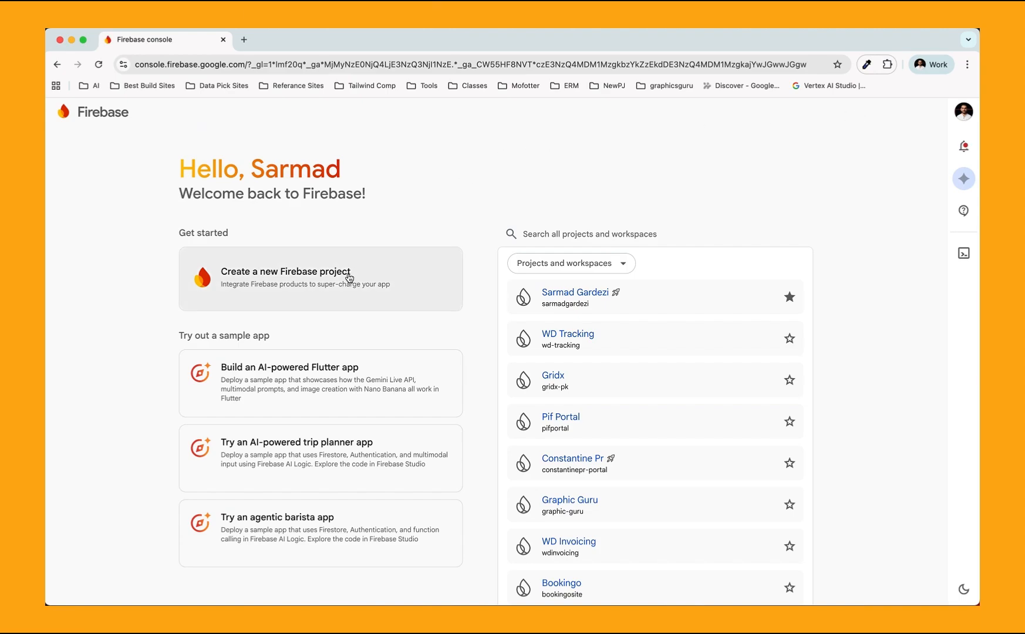
{"action": "left_click", "coordinate": [282, 291]}
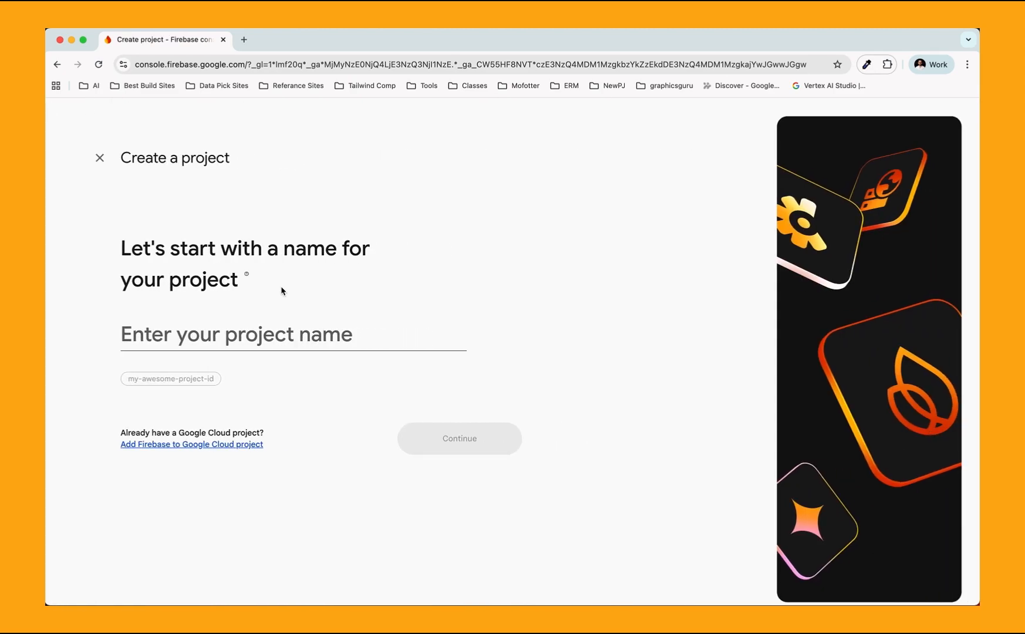
{"action": "left_click", "coordinate": [217, 333]}
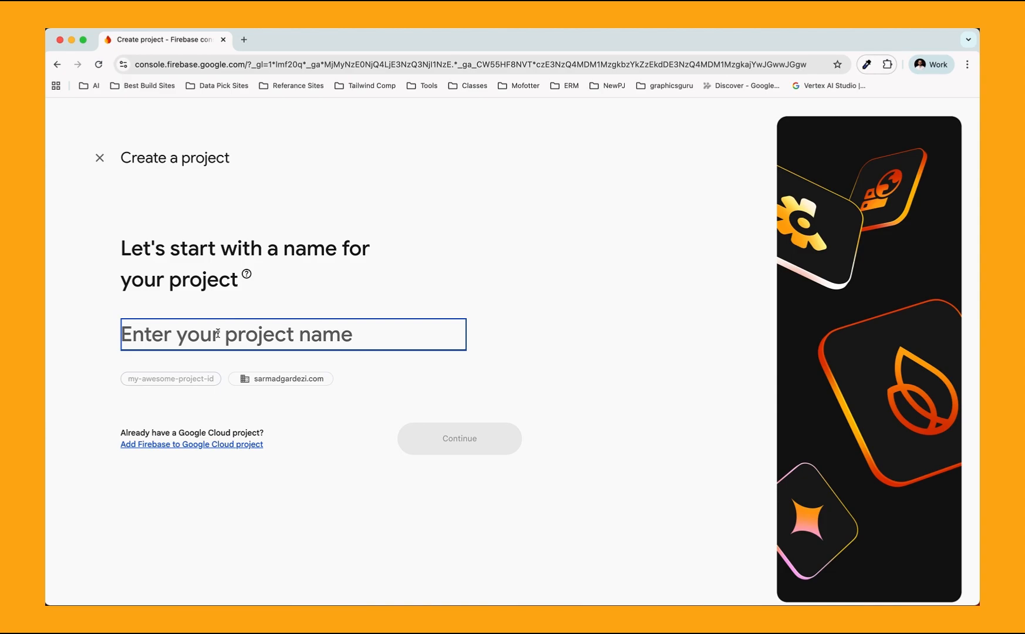
{"action": "type", "text": "My A"}
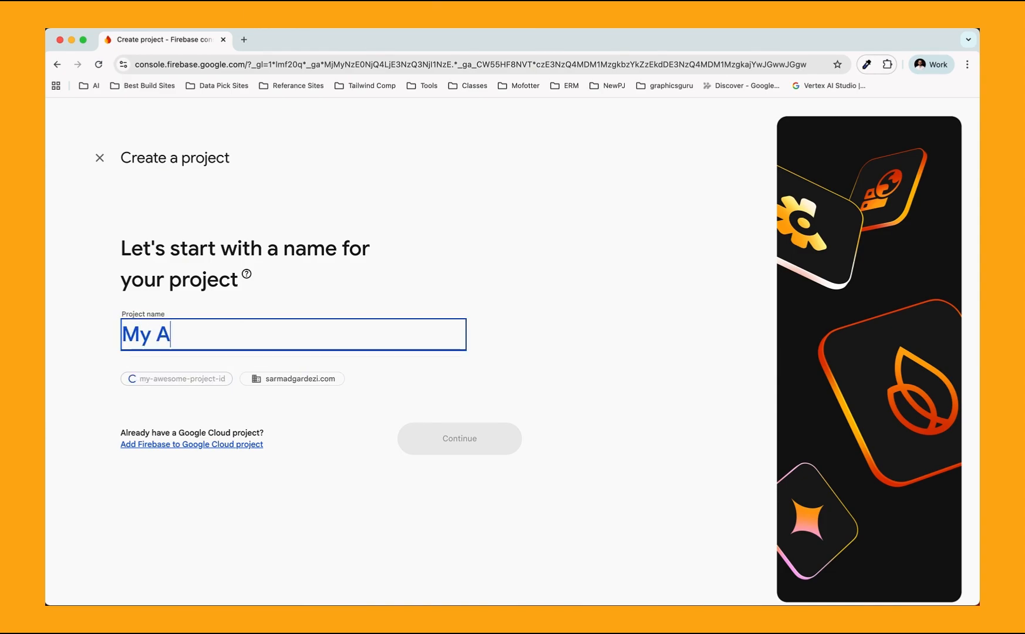
{"action": "type", "text": "wesone"}
{"action": "key", "text": "BackSpace"}
{"action": "key", "text": "BackSpace"}
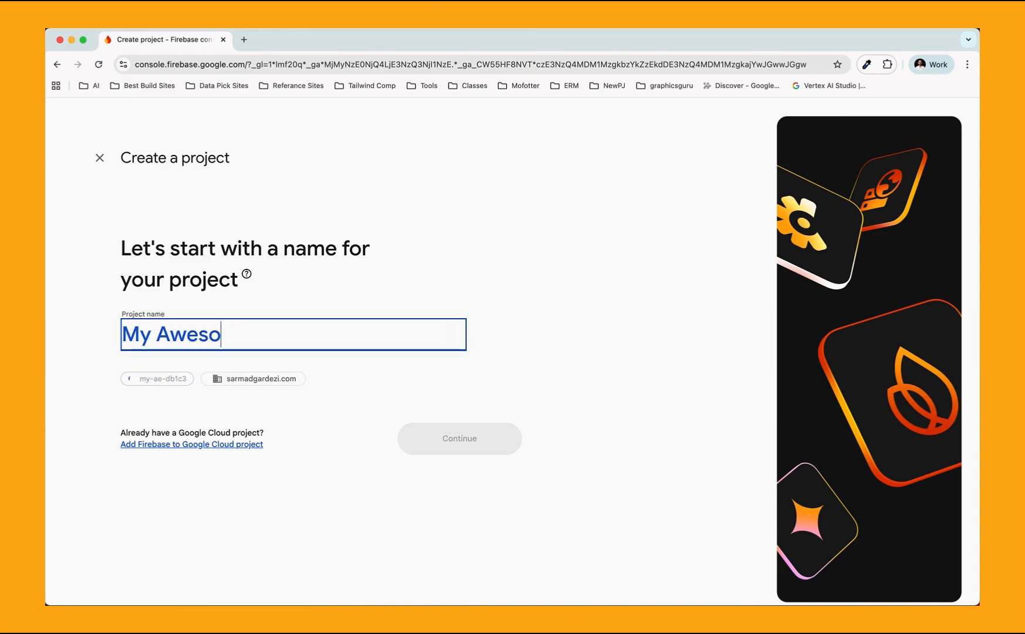
{"action": "type", "text": "me App"}
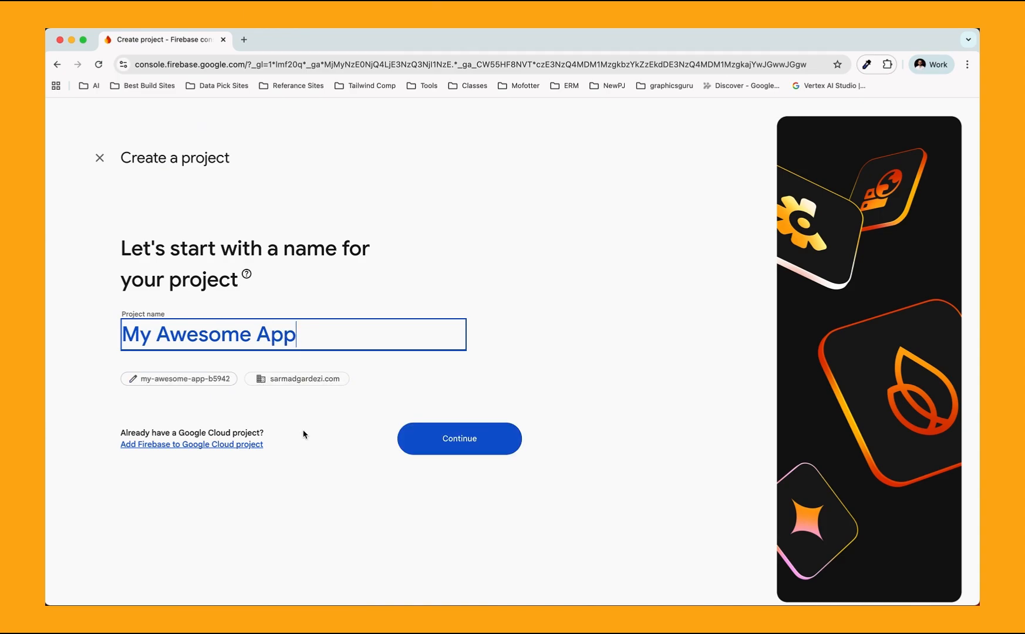
{"action": "left_click", "coordinate": [457, 440]}
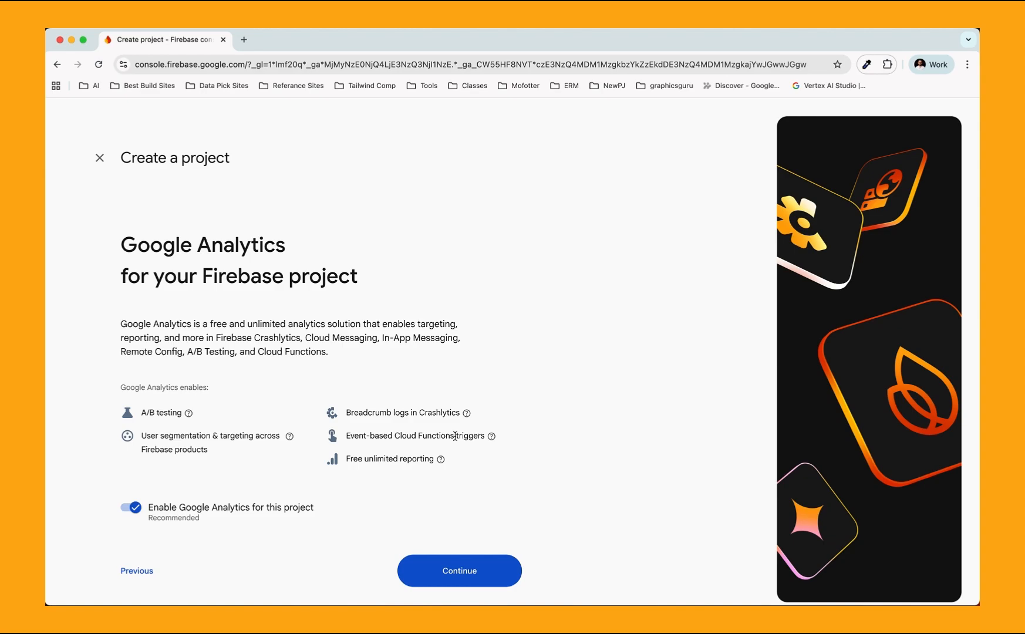
Keep Google Analytics enabled for the project and create a new Analytics account named My Awesome App
{"action": "scroll", "coordinate": [405, 385], "scroll_direction": "down", "scroll_amount": 1}
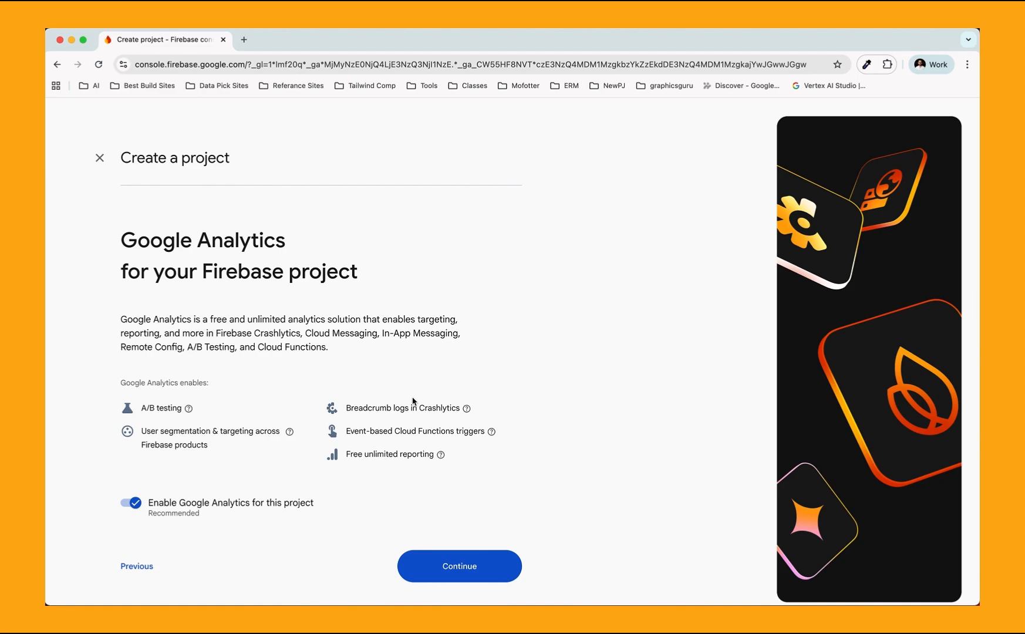
{"action": "left_click", "coordinate": [463, 564]}
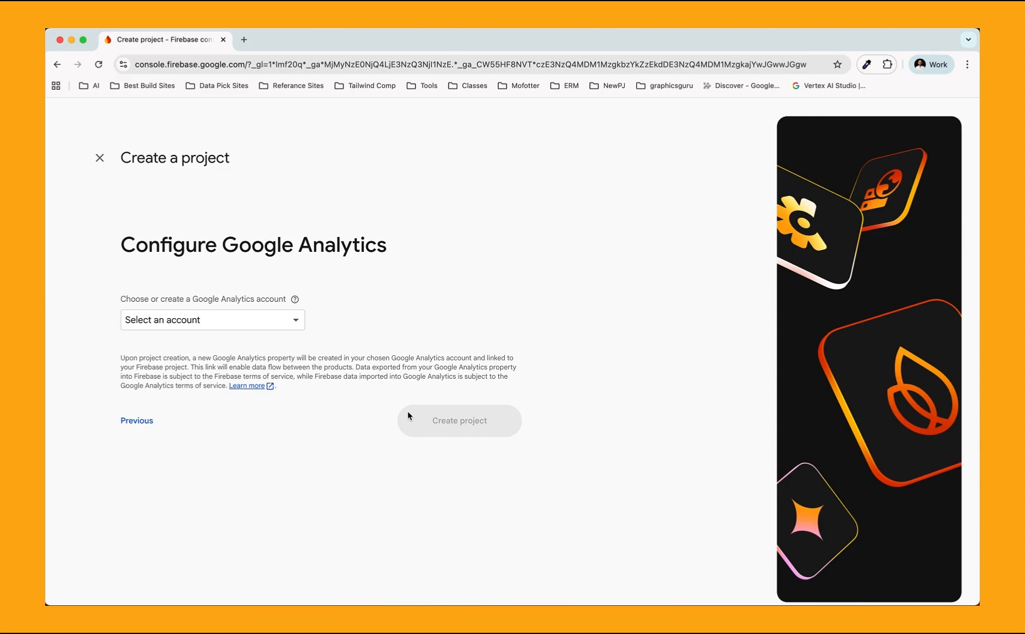
{"action": "left_click", "coordinate": [288, 326]}
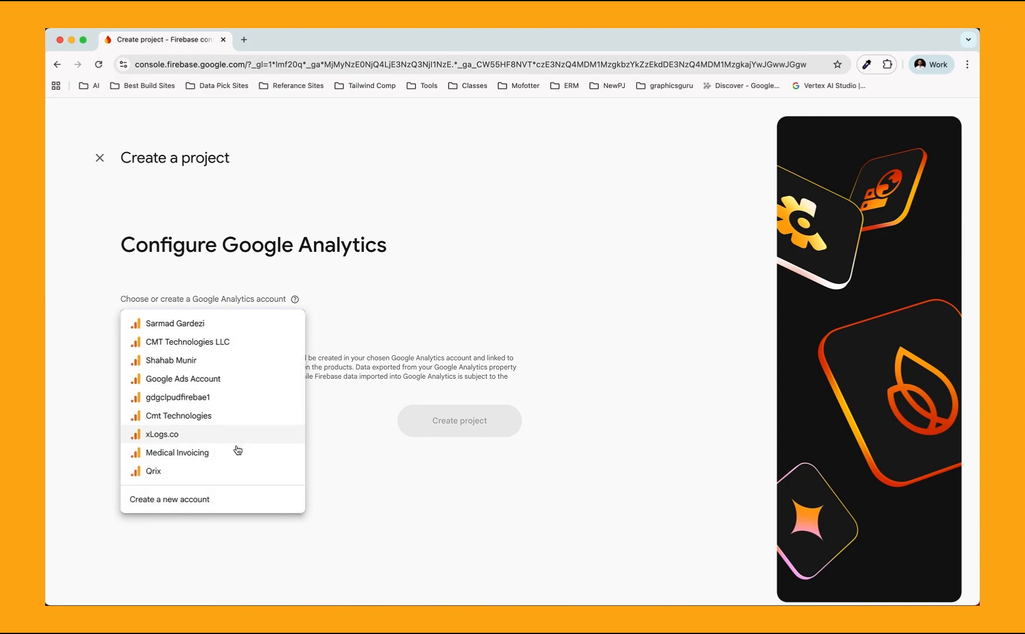
{"action": "left_click", "coordinate": [220, 506]}
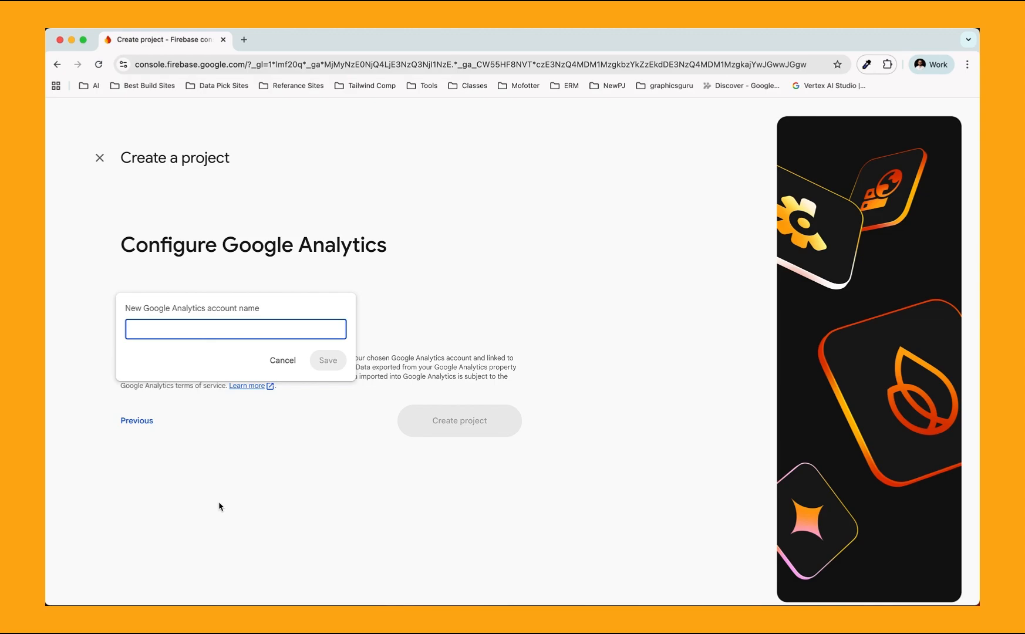
{"action": "type", "text": "My an"}
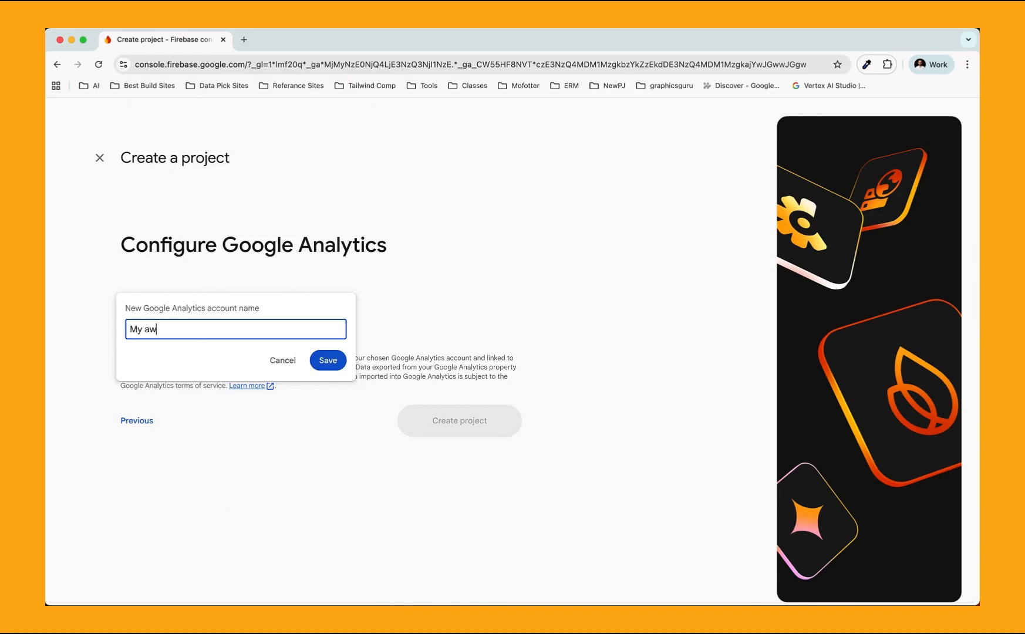
{"action": "key", "text": "BackSpace"}
{"action": "key", "text": "BackSpace"}
{"action": "type", "text": "Ad"}
{"action": "key", "text": "BackSpace"}
{"action": "type", "text": "weson"}
{"action": "key", "text": "BackSpace"}
{"action": "type", "text": "me aPP"}
{"action": "key", "text": "BackSpace"}
{"action": "key", "text": "BackSpace"}
{"action": "key", "text": "BackSpace"}
{"action": "type", "text": "APP"}
{"action": "key", "text": "BackSpace"}
{"action": "key", "text": "BackSpace"}
{"action": "type", "text": "pp"}
{"action": "left_click", "coordinate": [333, 361]}
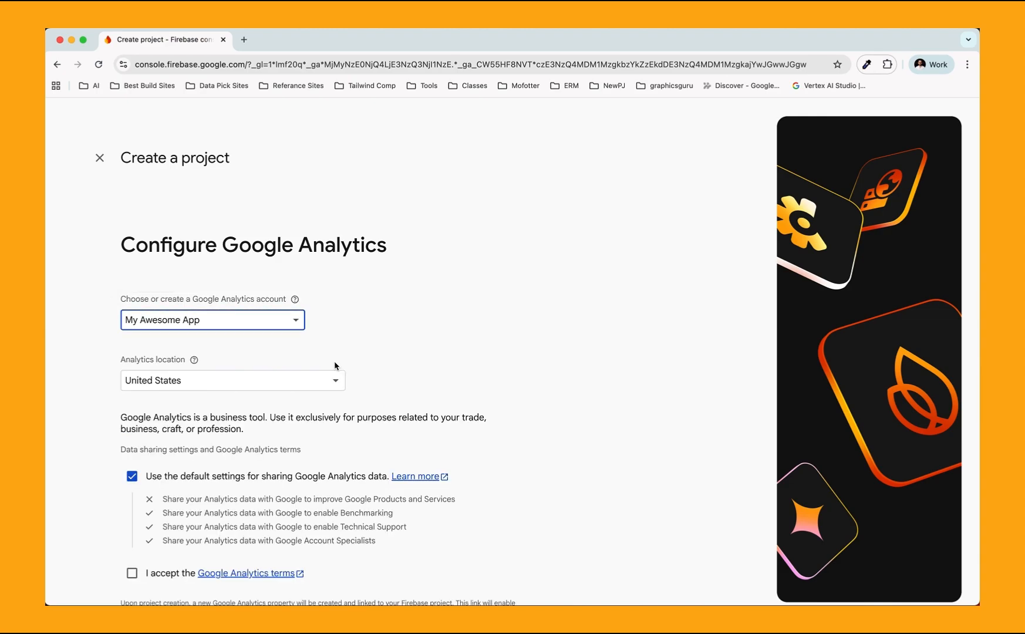
Create the project with Pakistan as the Analytics location and the Google Analytics terms accepted, and continue to its overview
{"action": "left_click", "coordinate": [332, 380]}
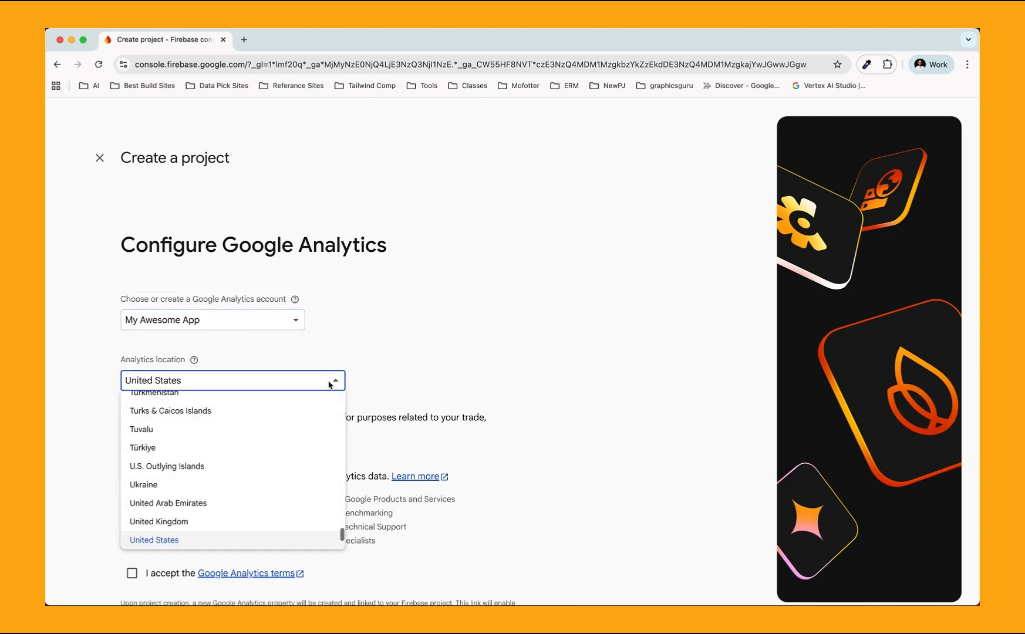
{"action": "key", "text": "p"}
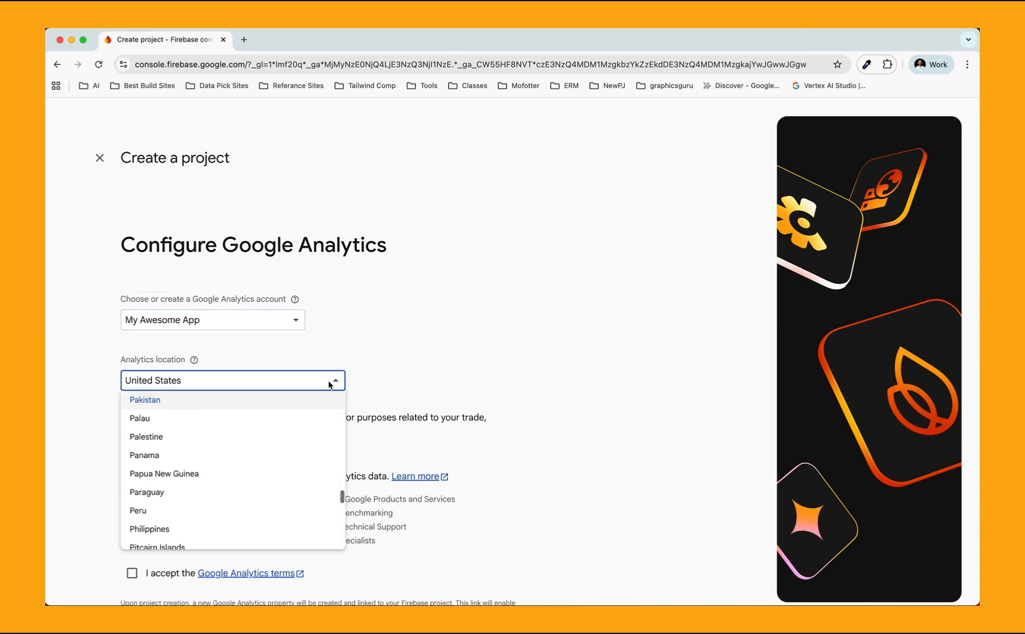
{"action": "left_click", "coordinate": [186, 399]}
{"action": "scroll", "coordinate": [339, 443], "scroll_direction": "down", "scroll_amount": 3}
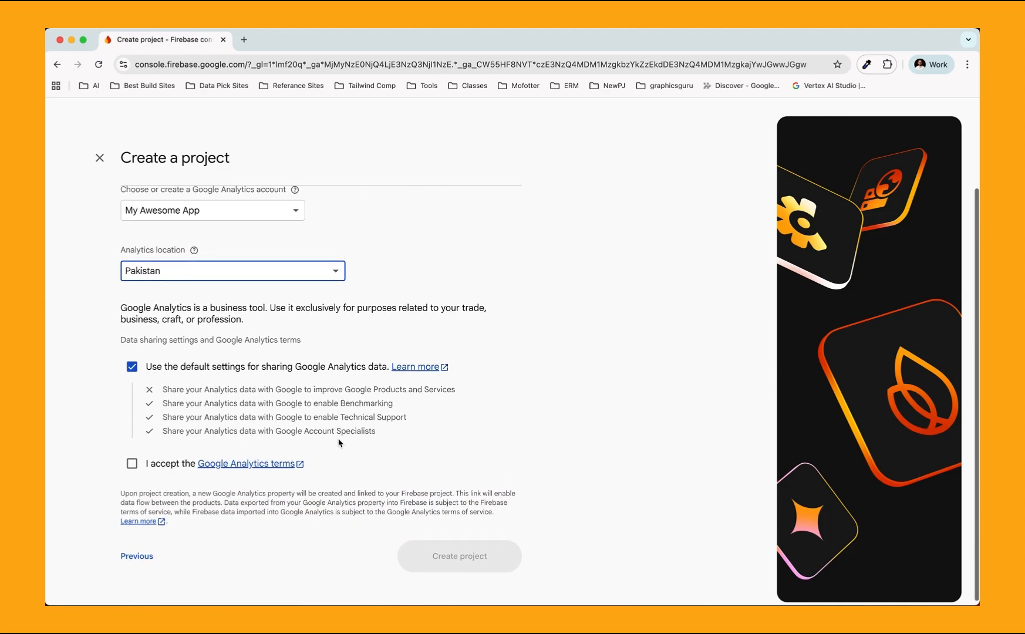
{"action": "left_click", "coordinate": [165, 464]}
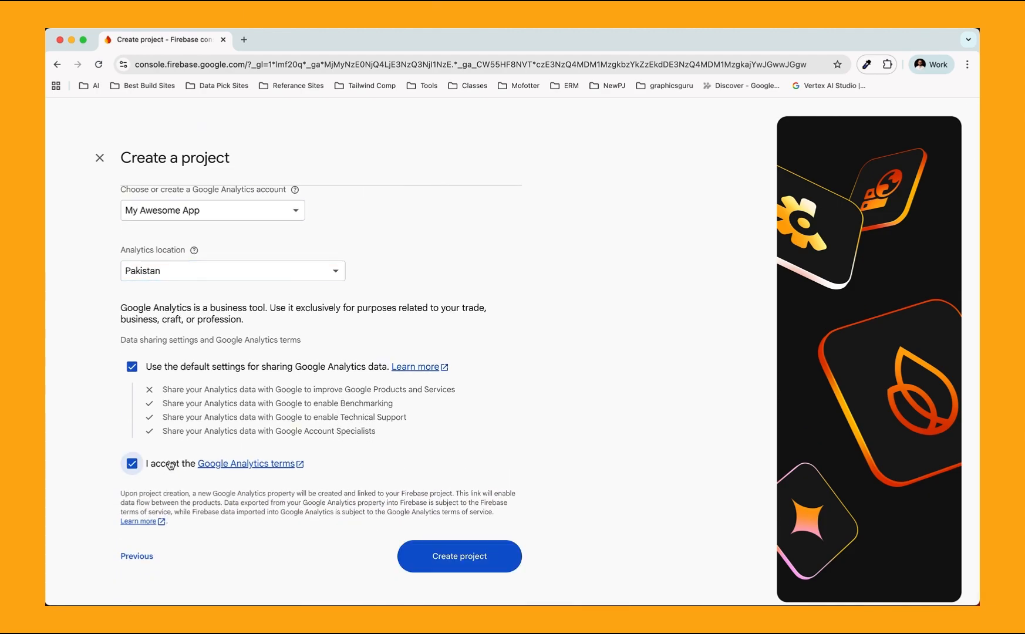
{"action": "left_click", "coordinate": [457, 555]}
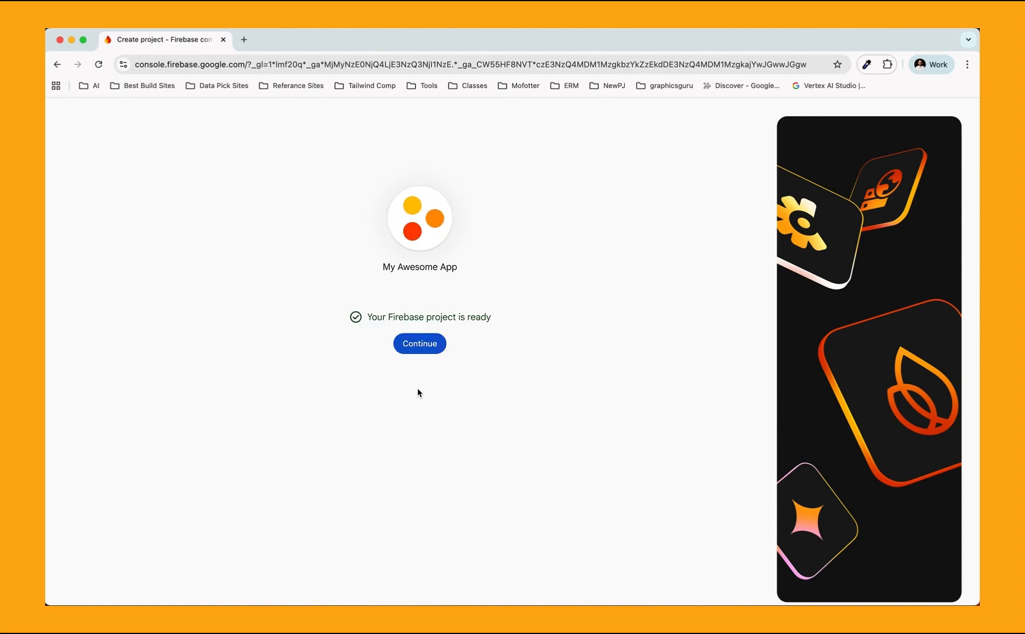
{"action": "left_click", "coordinate": [420, 344]}
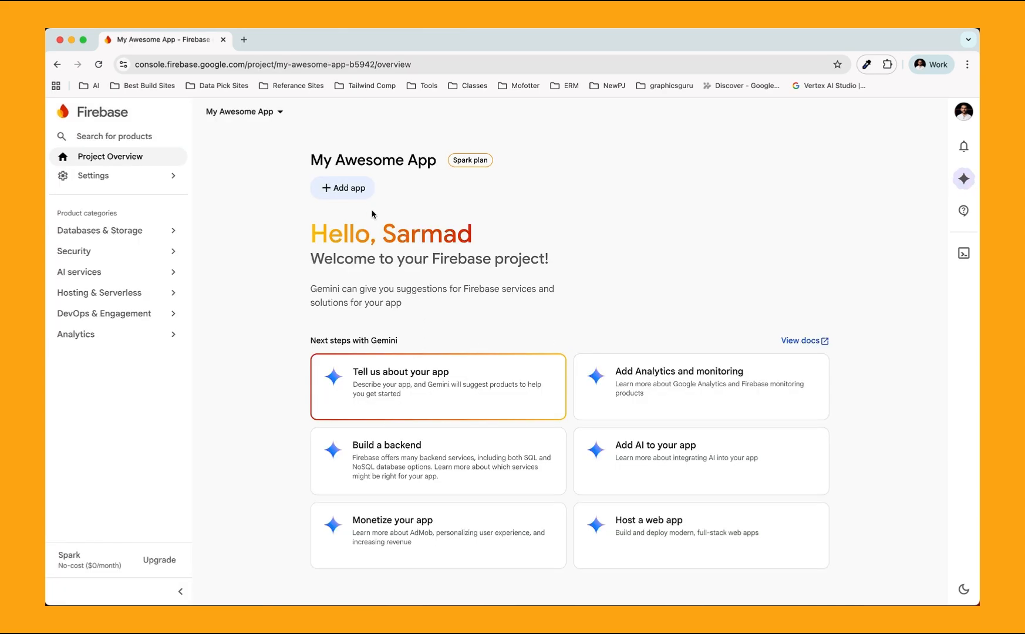
Add a web app to the project and give it the nickname My Awesome App
{"action": "left_click", "coordinate": [343, 188]}
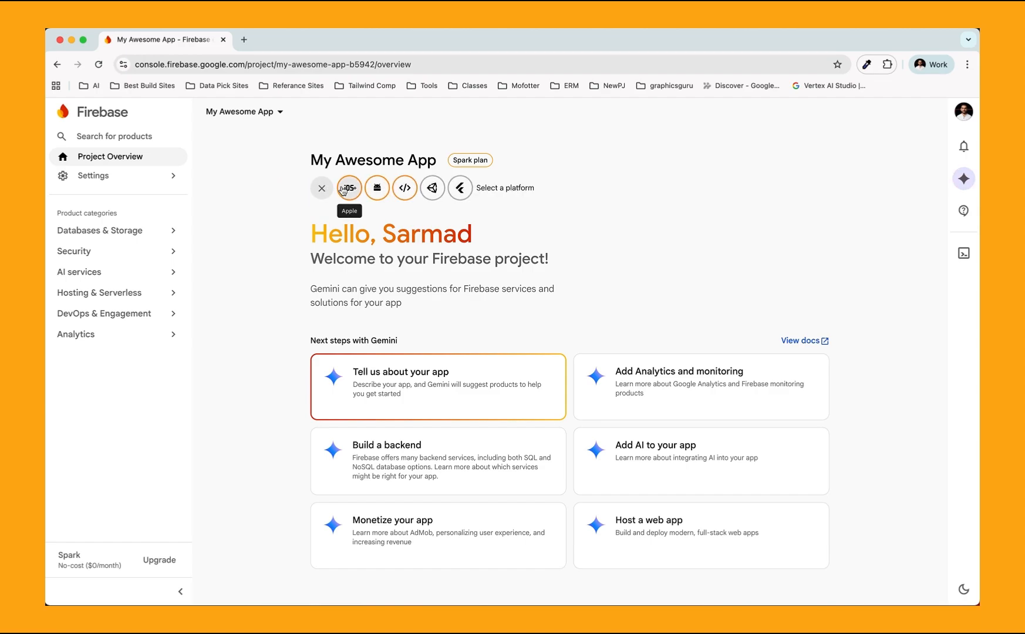
{"action": "left_click", "coordinate": [404, 189]}
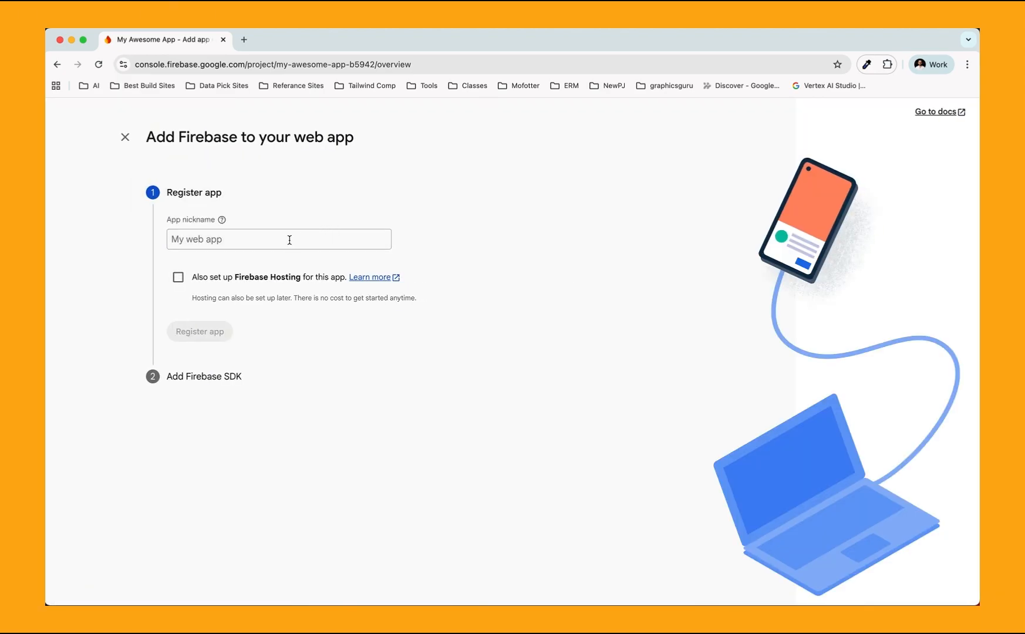
{"action": "left_click", "coordinate": [252, 240]}
{"action": "type", "text": "M"}
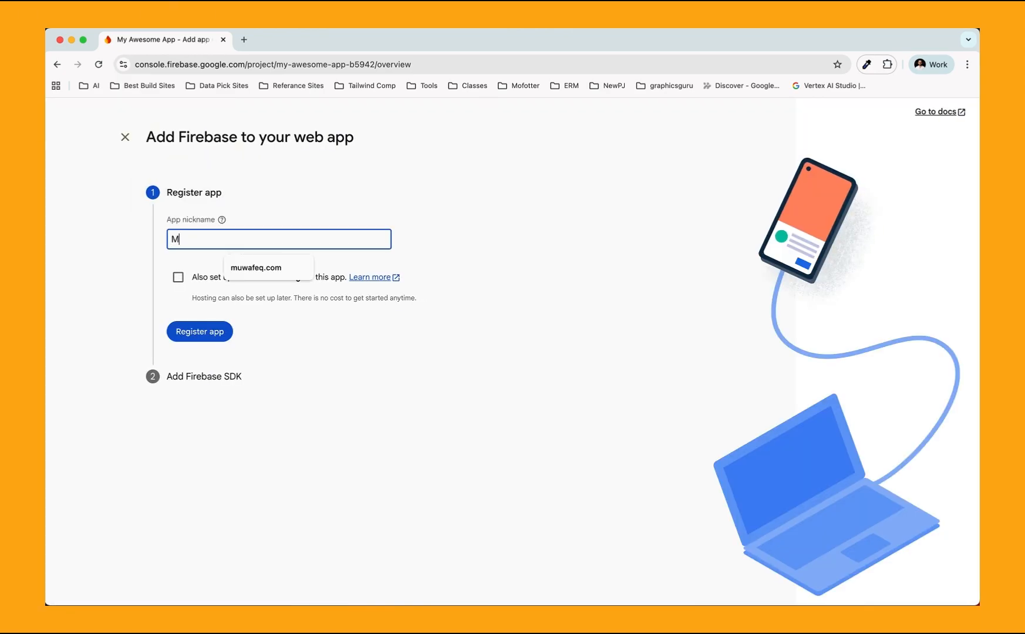
{"action": "type", "text": "y Awes"}
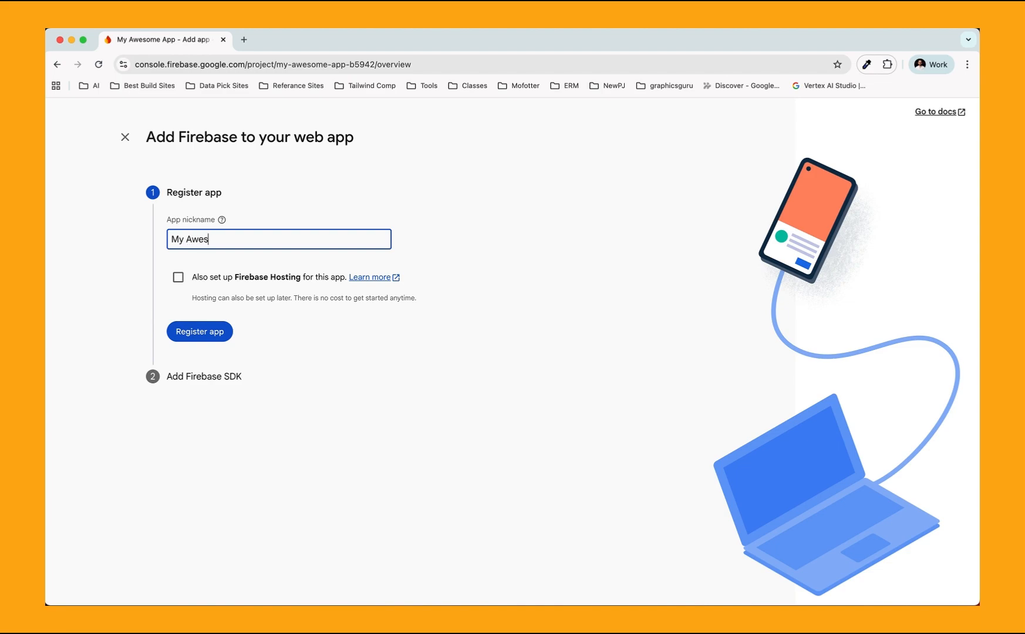
{"action": "type", "text": "iome Ao"}
{"action": "key", "text": "BackSpace"}
{"action": "type", "text": "pp"}
Include Firebase Hosting on the my-awesome-app-b5942 site and register the web app
{"action": "left_click", "coordinate": [248, 282]}
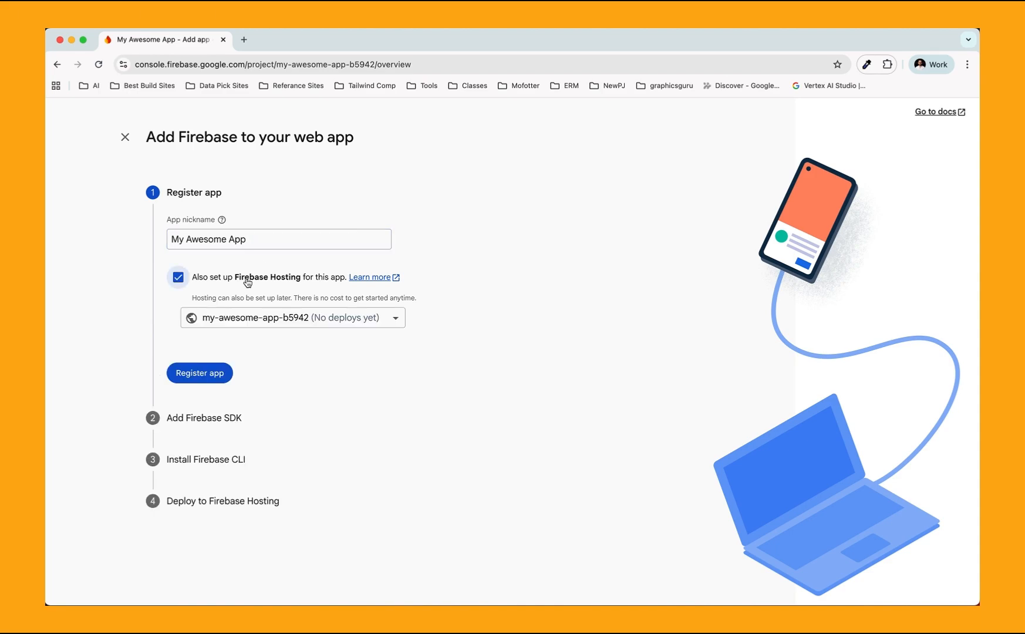
{"action": "left_click", "coordinate": [286, 319]}
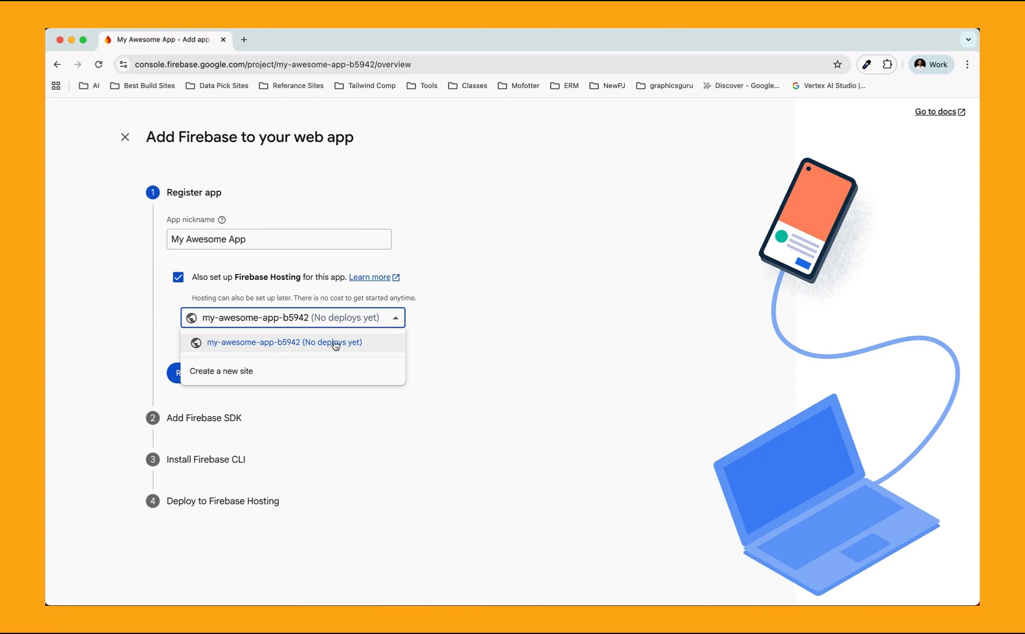
{"action": "left_click", "coordinate": [421, 338]}
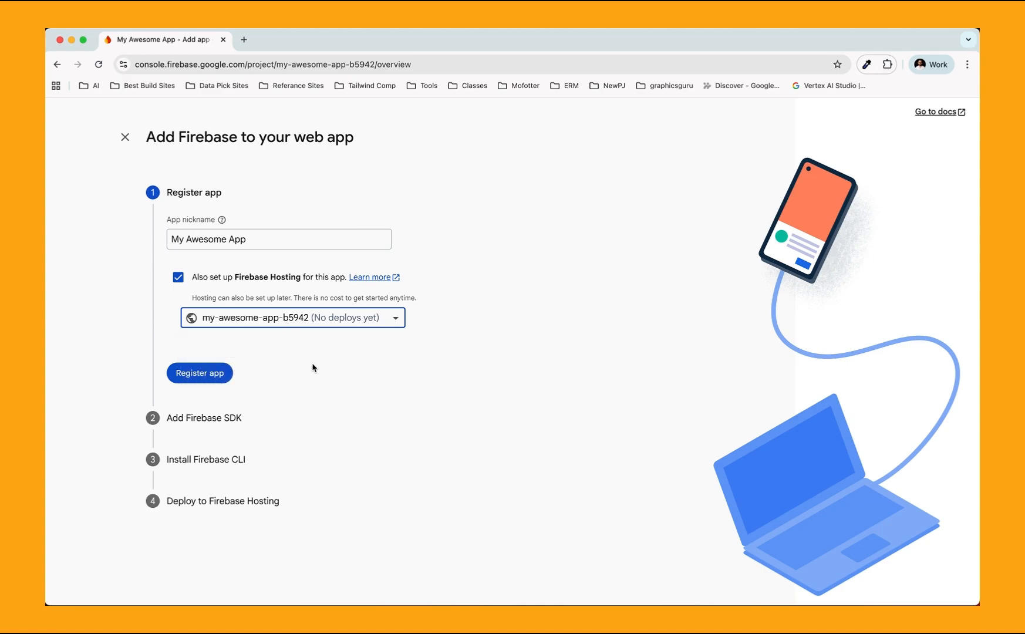
{"action": "left_click", "coordinate": [217, 381]}
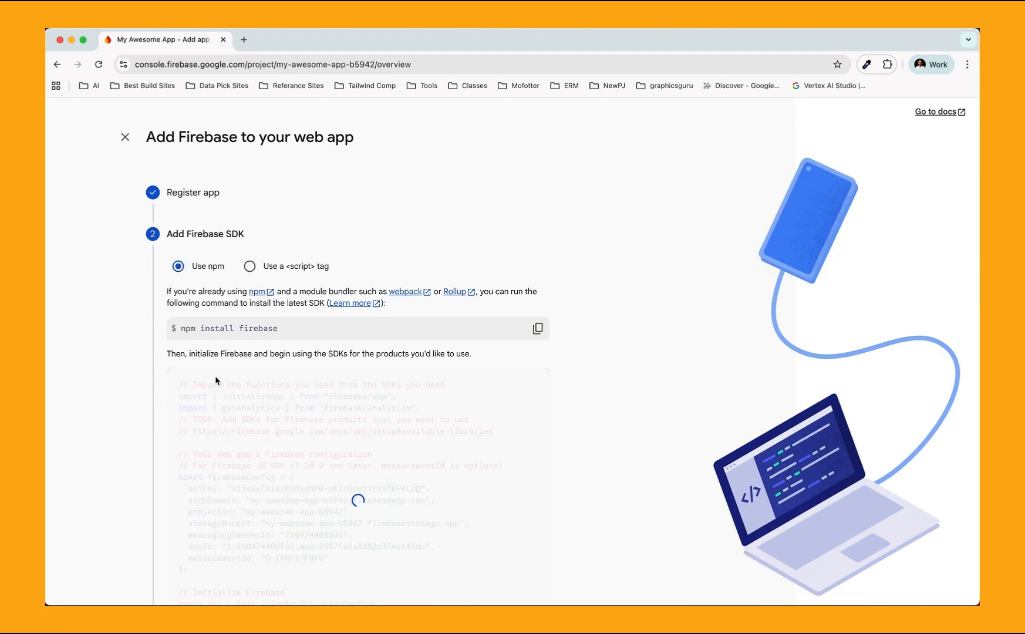
Go through the npm SDK, Firebase CLI and Hosting deployment instructions and finish the web app setup back in the console
{"action": "scroll", "coordinate": [405, 273], "scroll_direction": "down", "scroll_amount": 3}
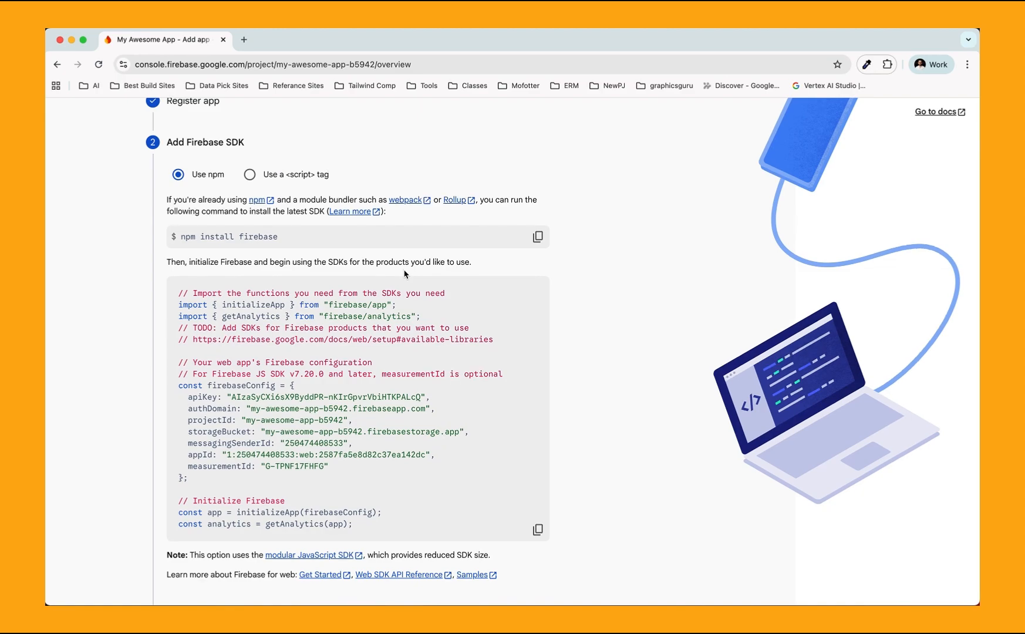
{"action": "scroll", "coordinate": [405, 273], "scroll_direction": "down", "scroll_amount": 2}
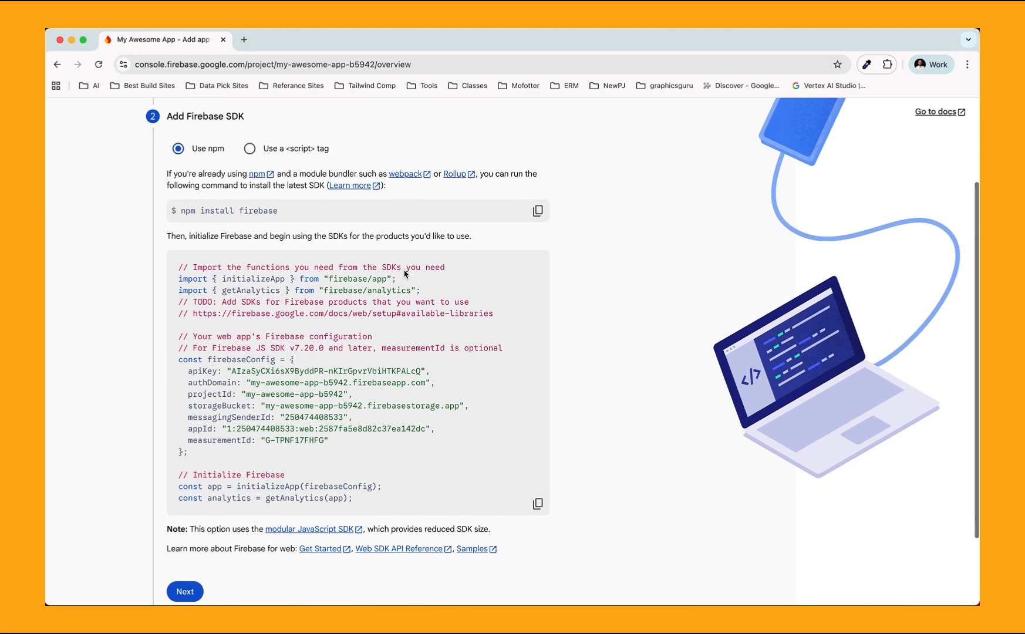
{"action": "scroll", "coordinate": [405, 273], "scroll_direction": "down", "scroll_amount": 1}
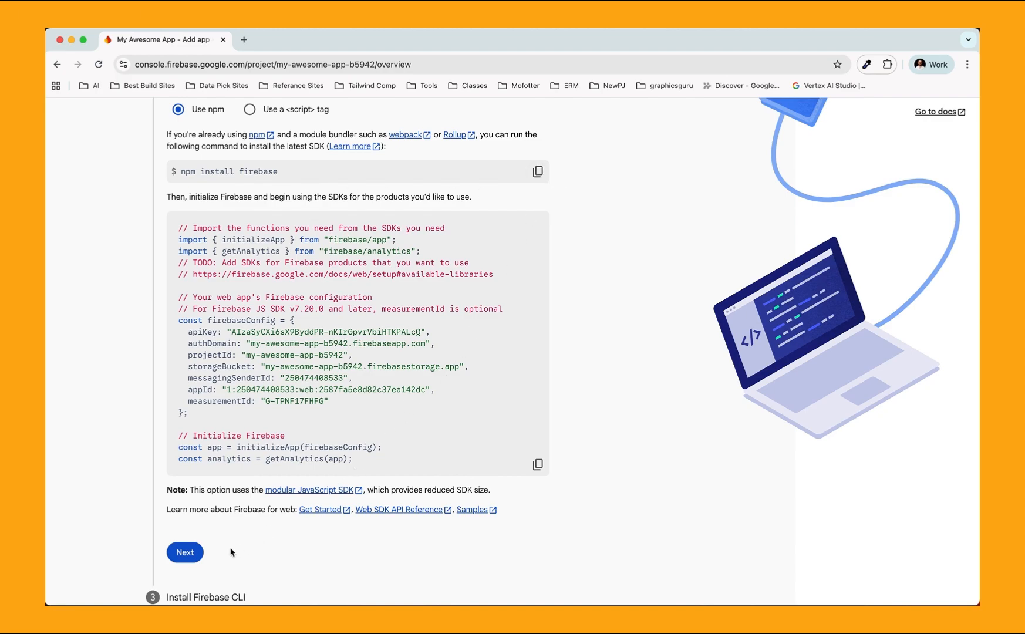
{"action": "left_click", "coordinate": [186, 554]}
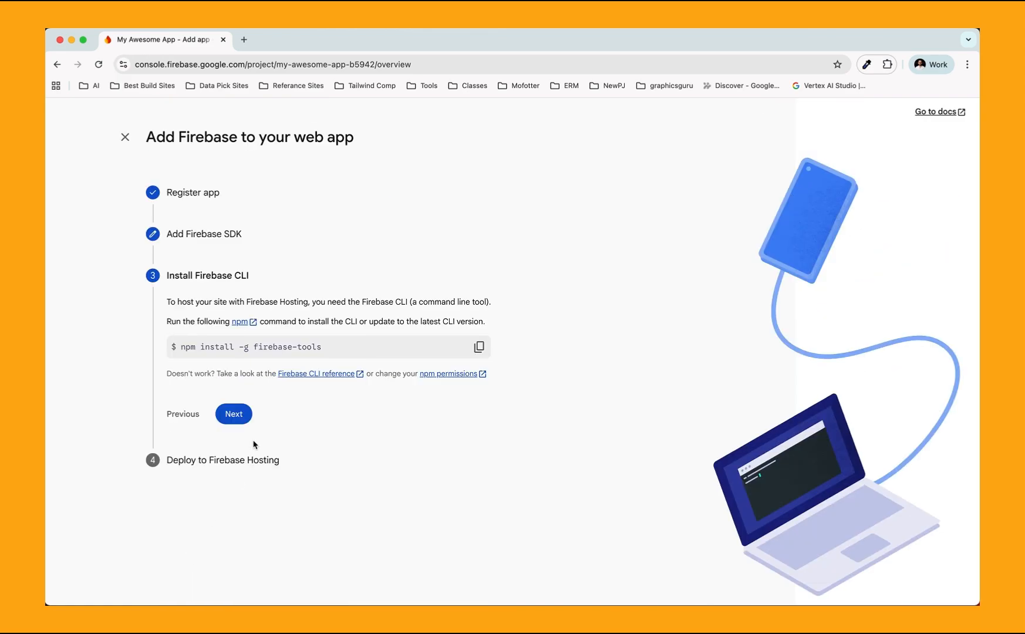
{"action": "left_click", "coordinate": [247, 424]}
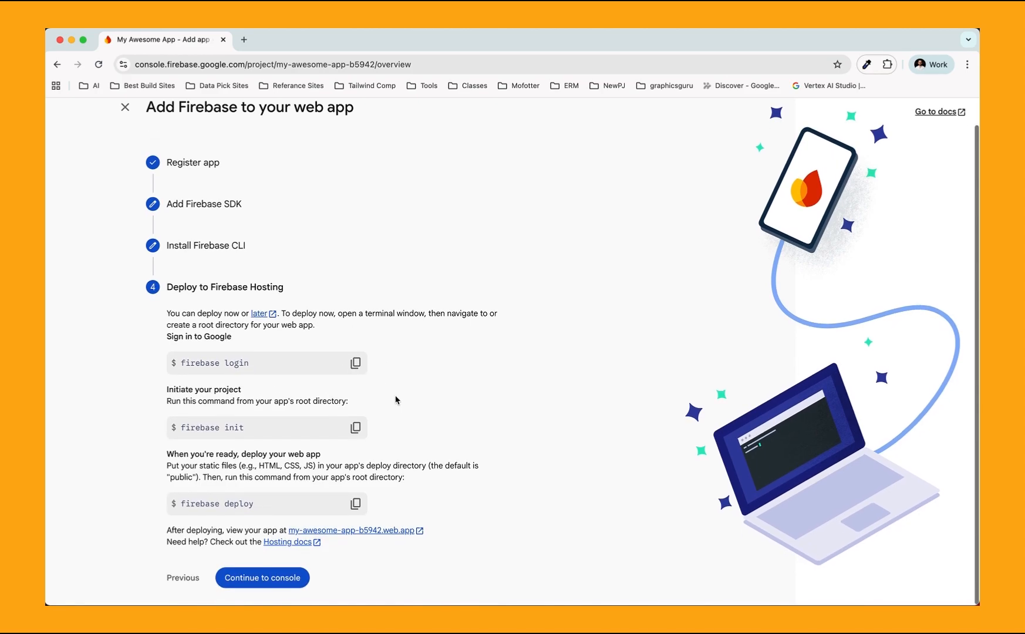
{"action": "left_click", "coordinate": [281, 582]}
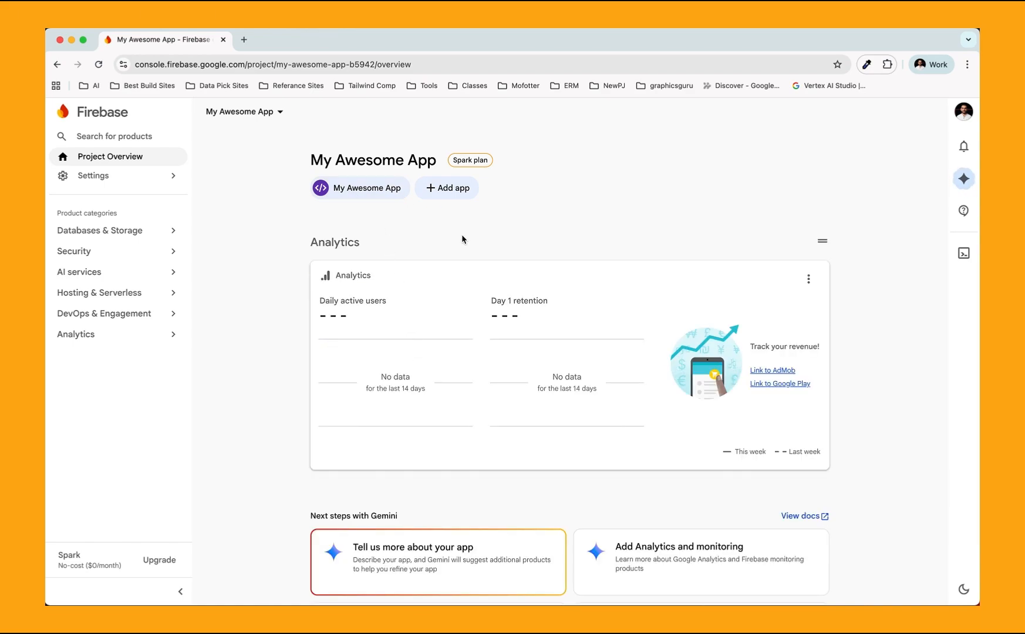
Create a new folder on the desktop and open a Terminal window at that folder, placed over the browser
{"action": "right_click", "coordinate": [998, 124]}
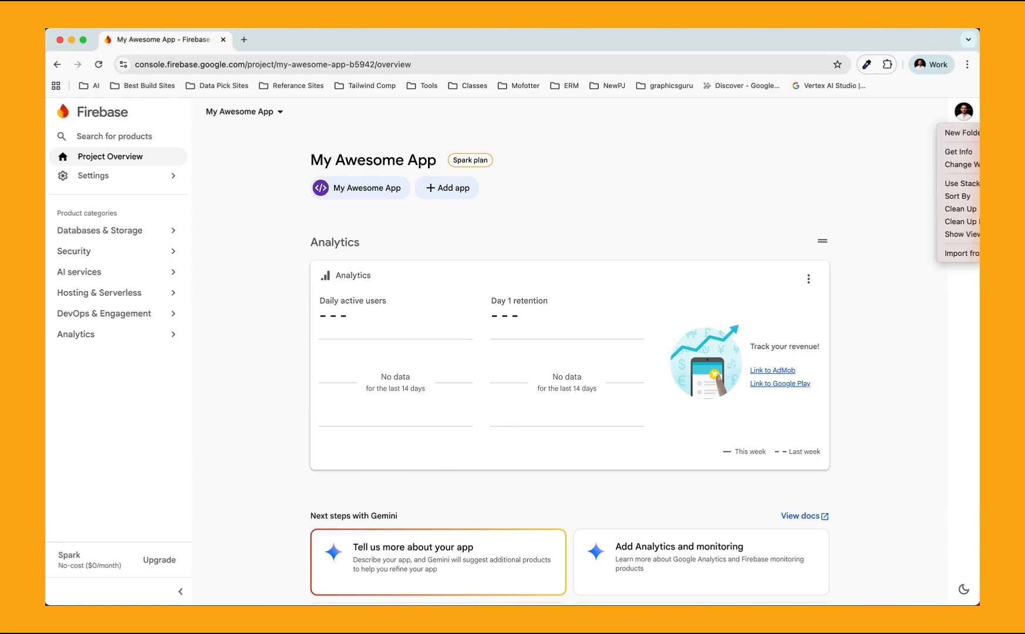
{"action": "left_click", "coordinate": [971, 133]}
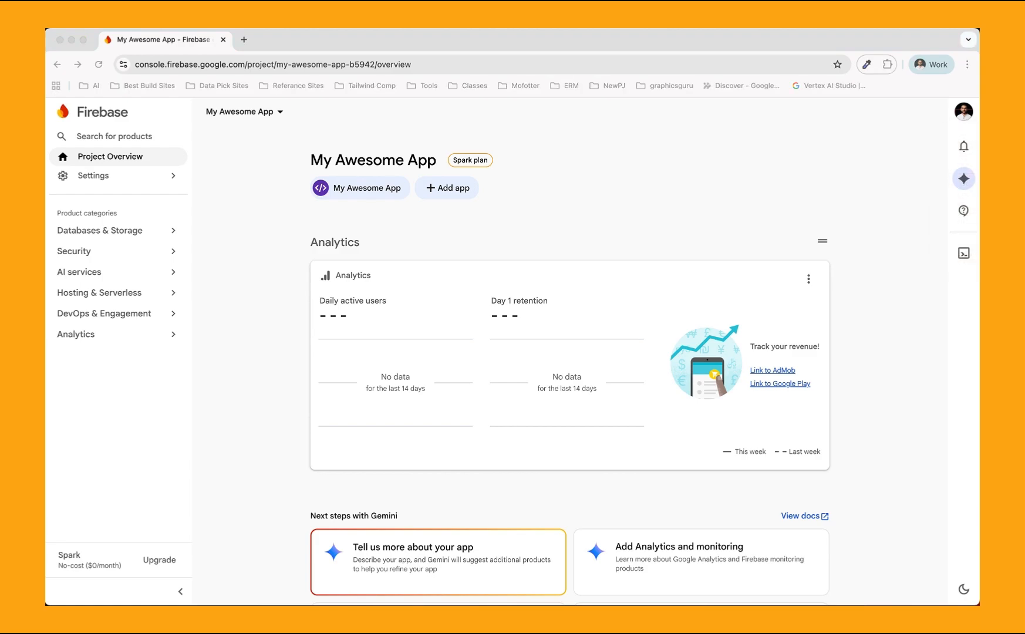
{"action": "right_click", "coordinate": [998, 125]}
{"action": "left_click", "coordinate": [963, 382]}
{"action": "left_click_drag", "start_coordinate": [414, 122], "coordinate": [535, 134]}
{"action": "left_click_drag", "start_coordinate": [583, 339], "coordinate": [690, 411]}
Install the Firebase package in the new folder with sudo yarn add firebase, entering the administrator password
{"action": "type", "text": "sudo yarn add firebase"}
{"action": "key", "text": "Return"}
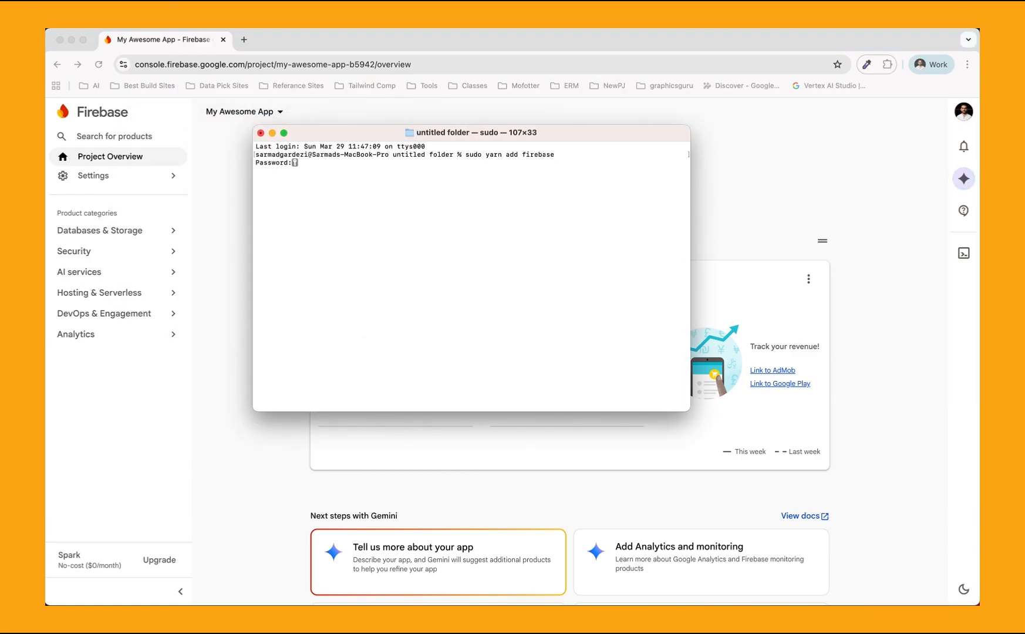
{"action": "key", "text": "Return"}
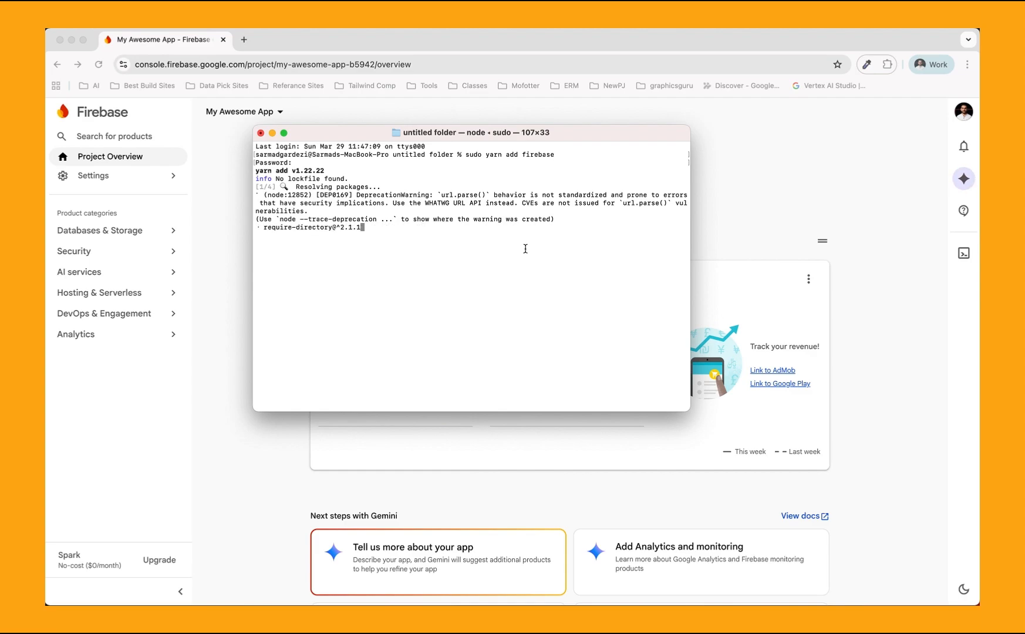